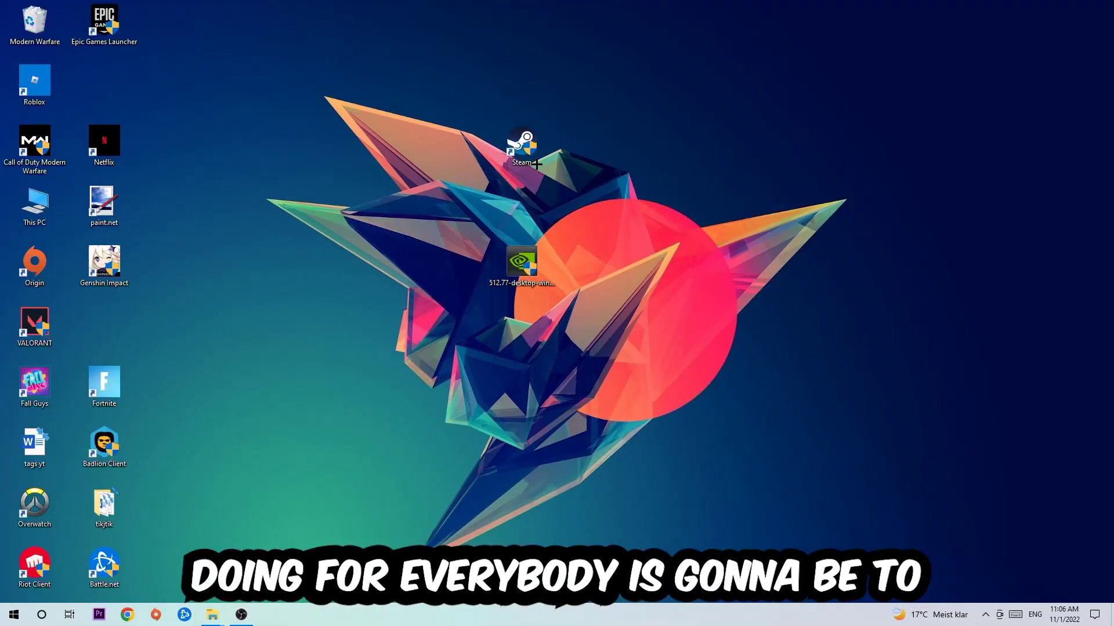
# Launch Task Manager from the taskbar menu and maximize its window
pyautogui.rightClick(480, 617)
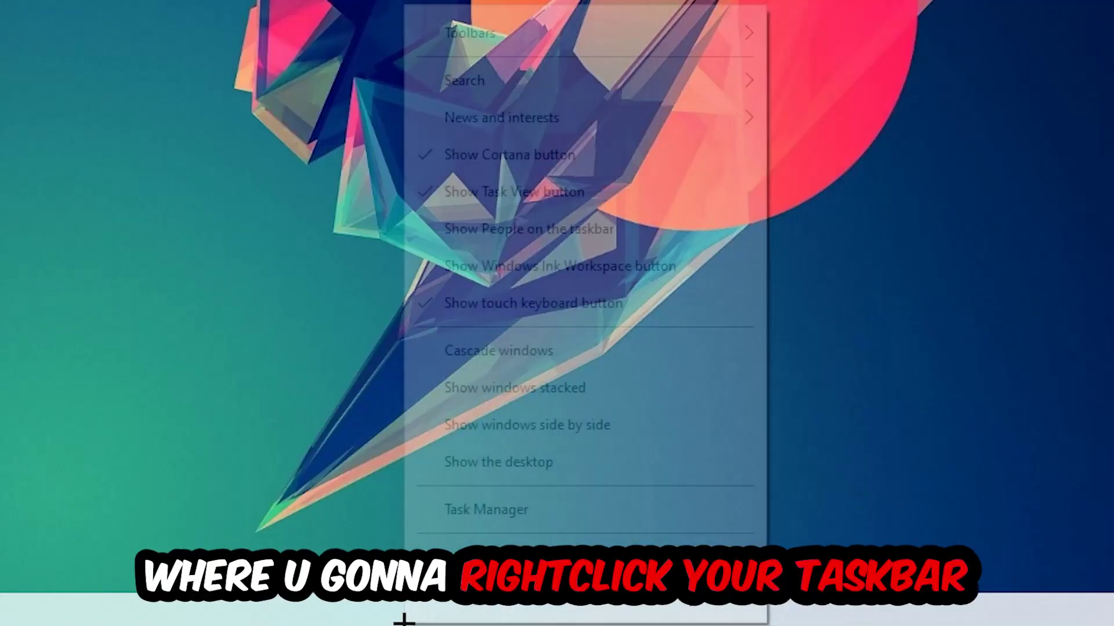
pyautogui.click(523, 582)
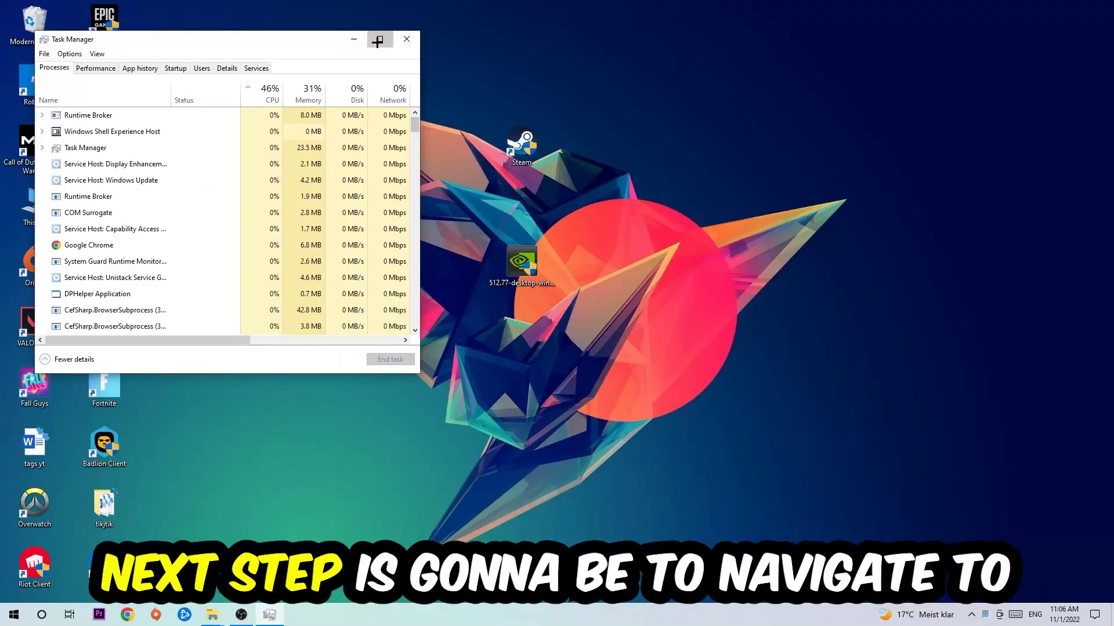
pyautogui.click(383, 37)
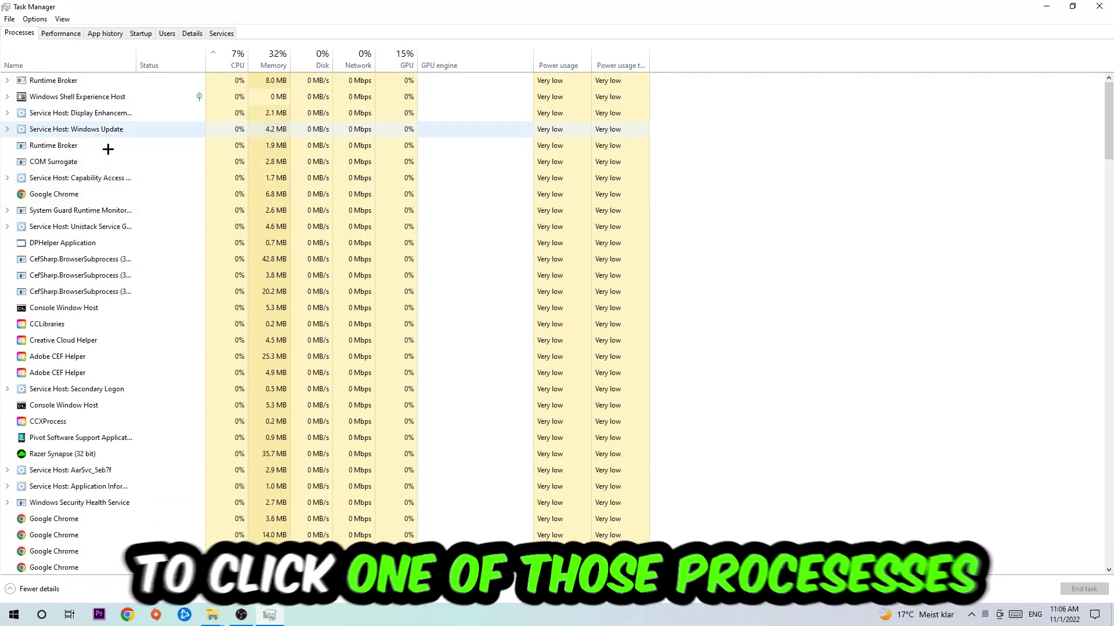
# Select the Google Chrome process and bring up its End task options
pyautogui.click(284, 194)
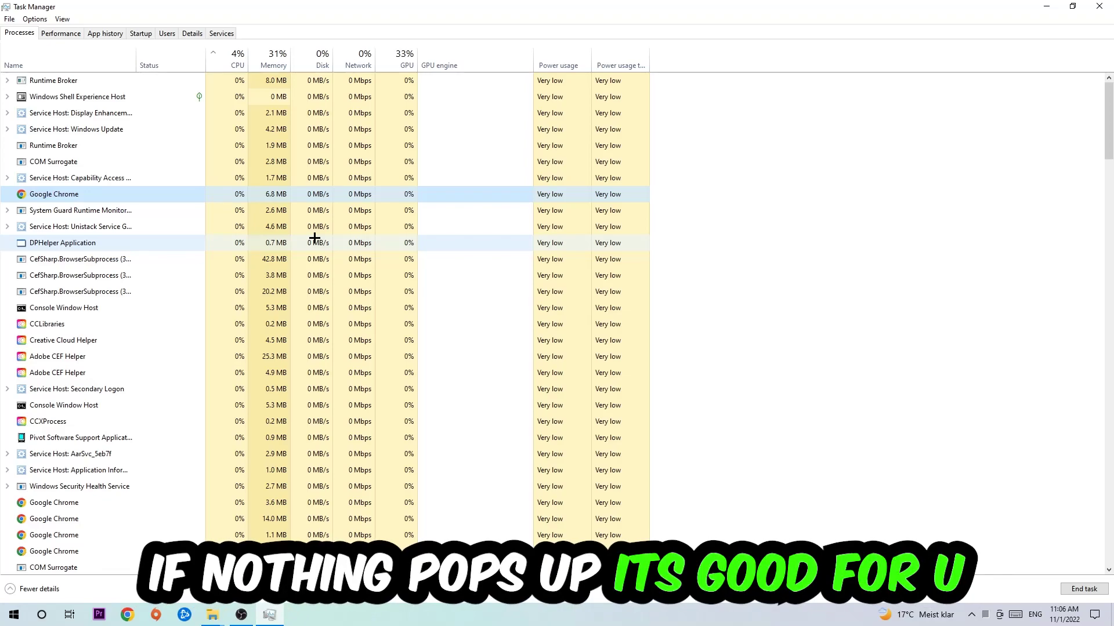
pyautogui.rightClick(137, 194)
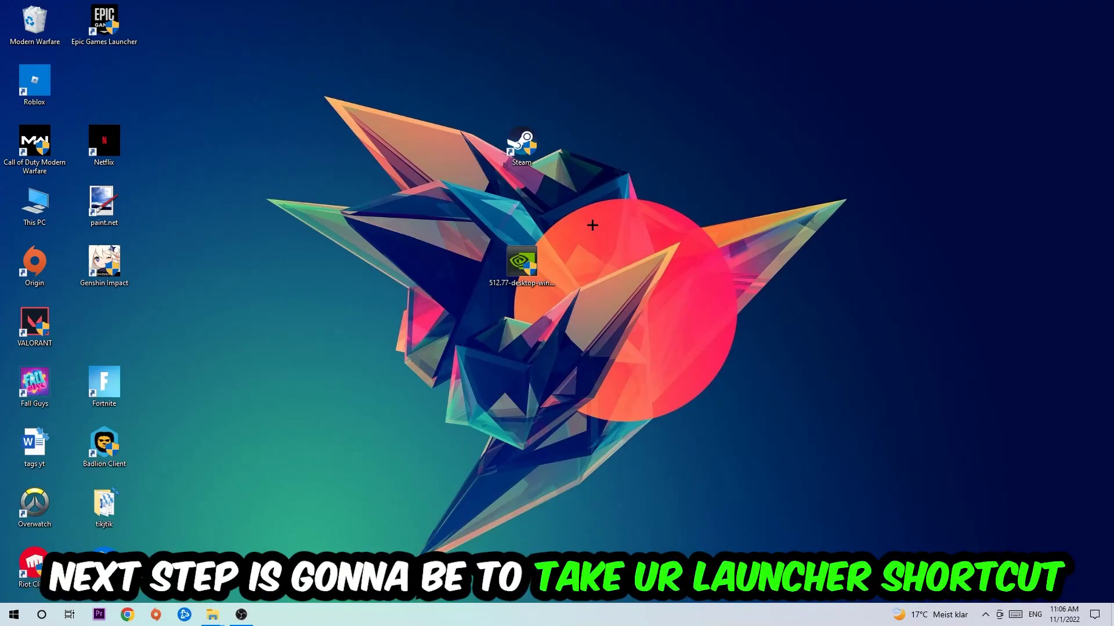
# Start the Steam desktop shortcut with Run as administrator
pyautogui.moveTo(522, 144); pyautogui.dragTo(660, 205)
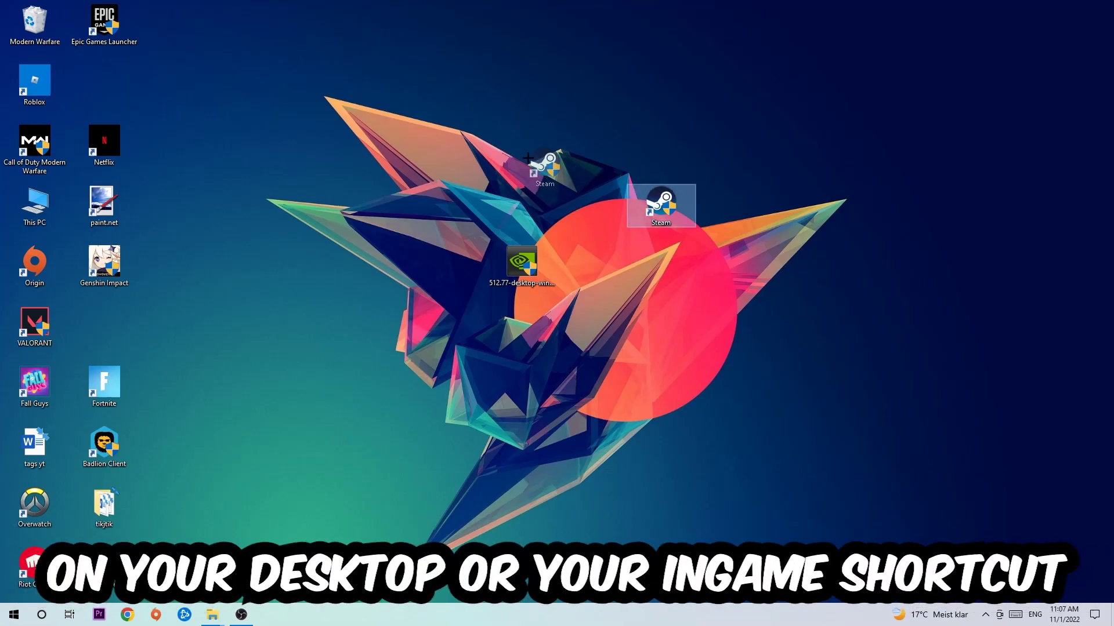
pyautogui.moveTo(644, 195); pyautogui.dragTo(432, 132)
pyautogui.rightClick(432, 132)
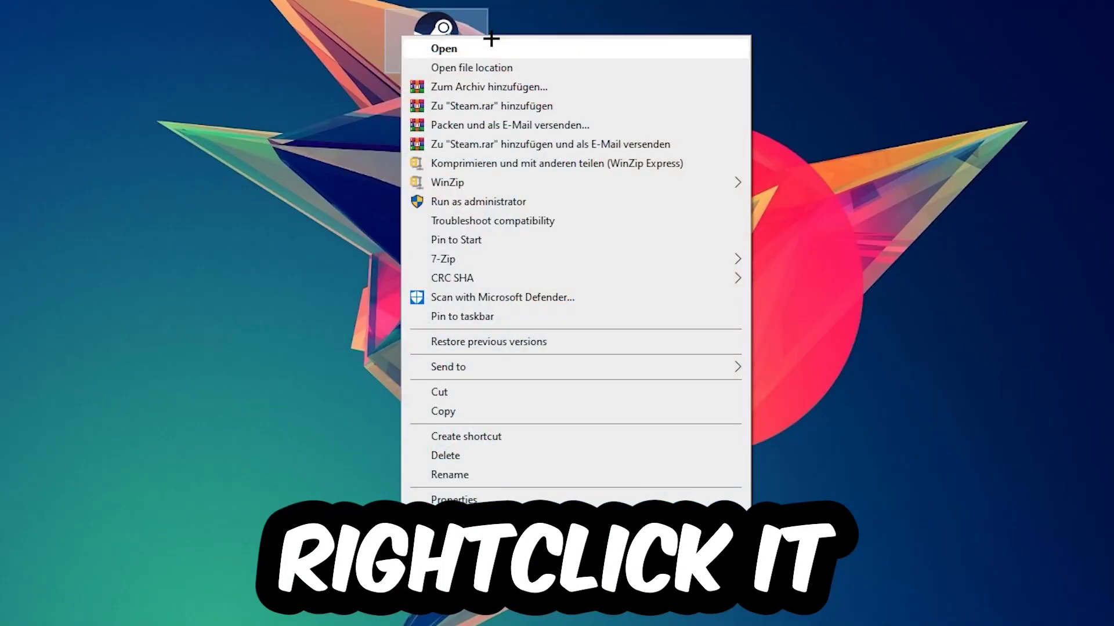
pyautogui.click(564, 12)
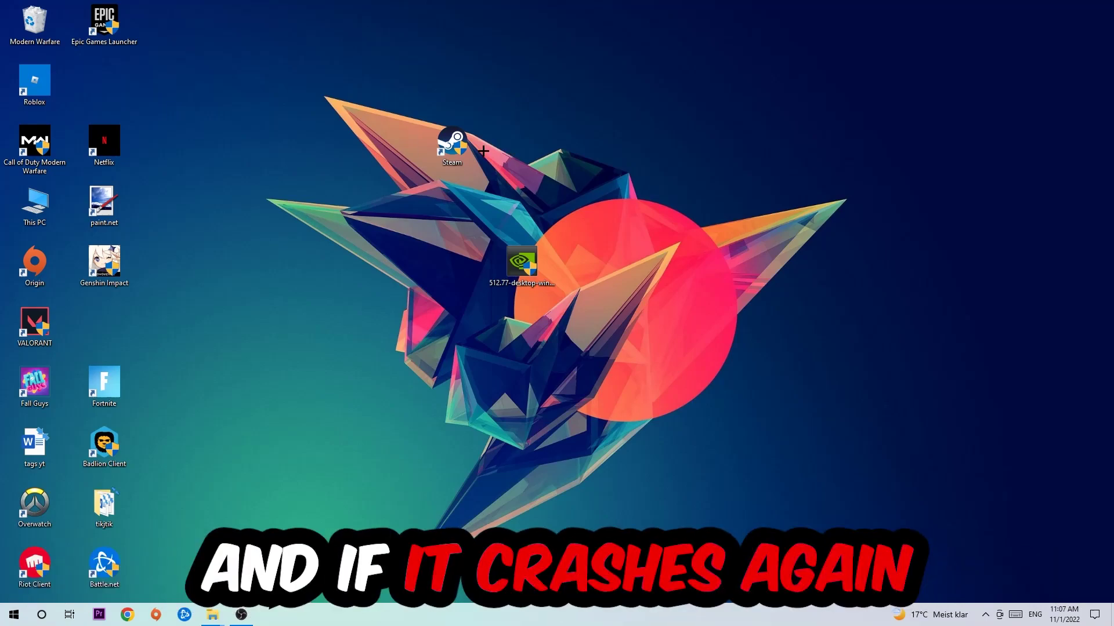
pyautogui.moveTo(452, 143); pyautogui.dragTo(383, 201)
# Reach the Compatibility settings in the Steam shortcut's Properties
pyautogui.rightClick(362, 200)
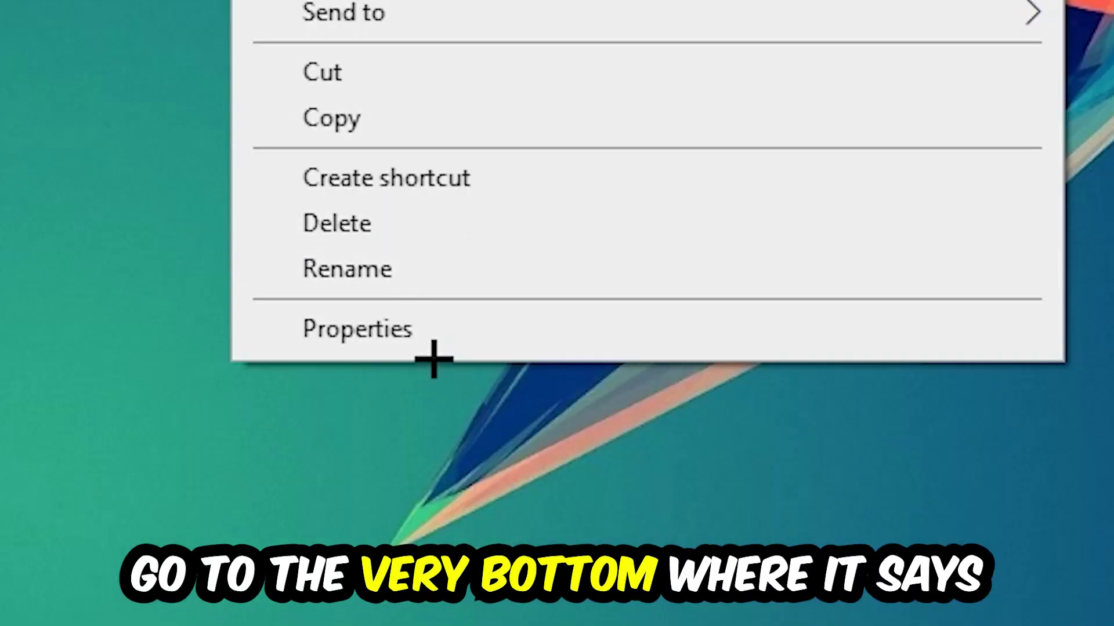
pyautogui.click(436, 503)
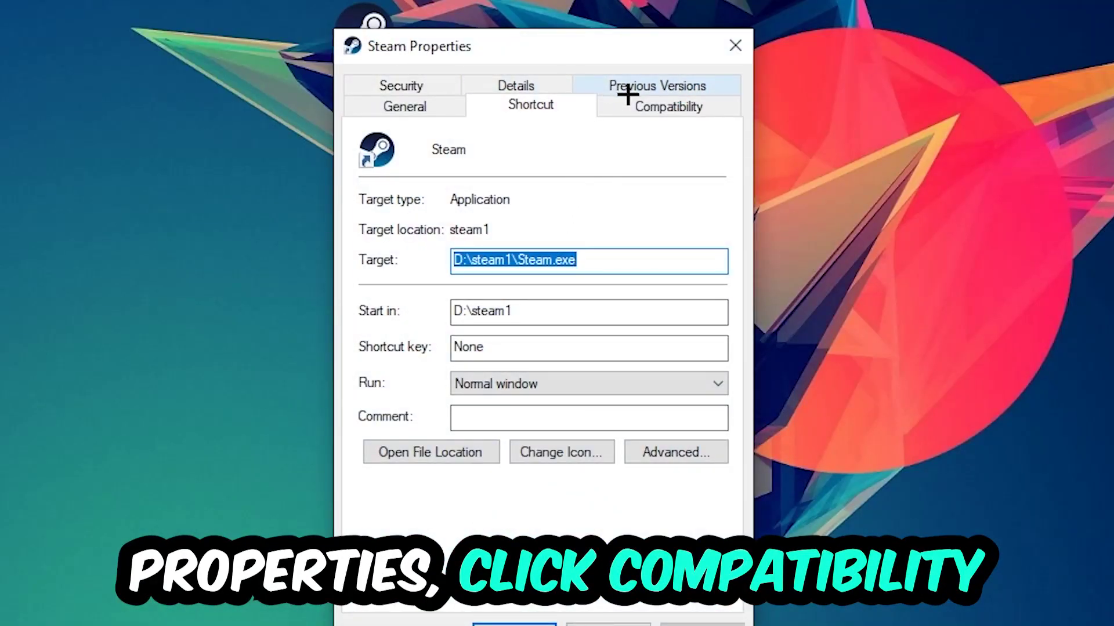
pyautogui.click(639, 103)
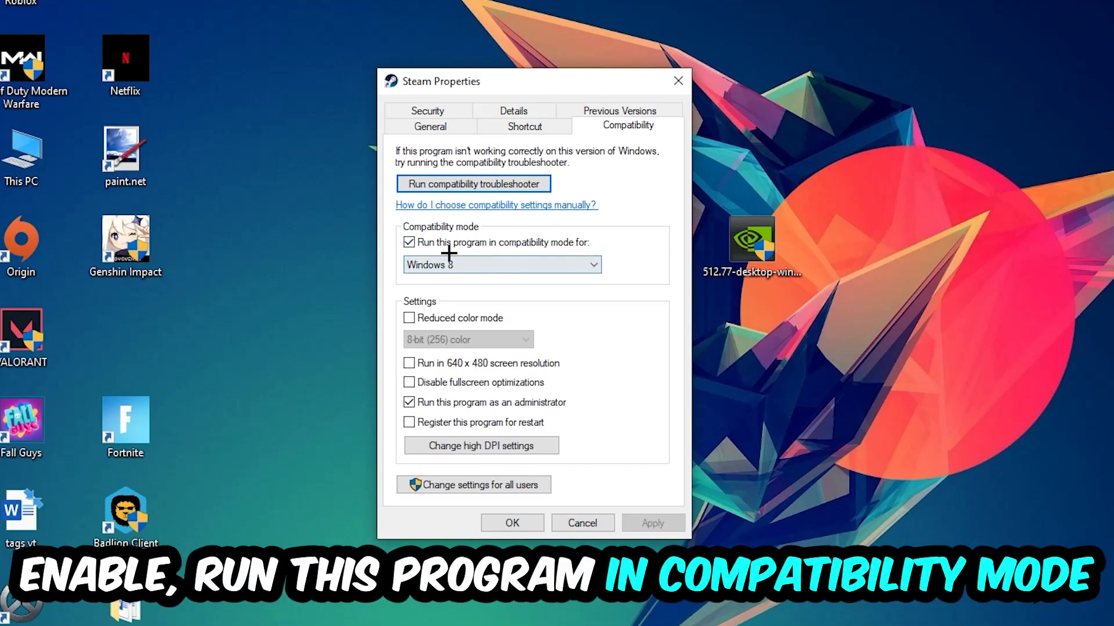
# Set compatibility mode to Windows 8 with Run as administrator and save with OK
pyautogui.click(577, 258)
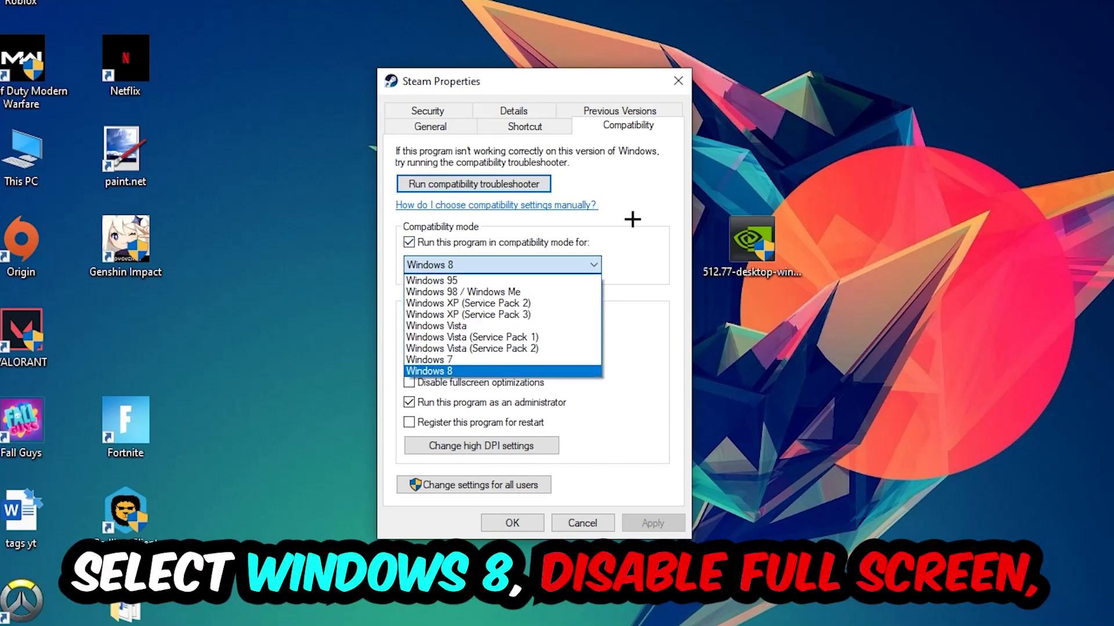
pyautogui.click(535, 371)
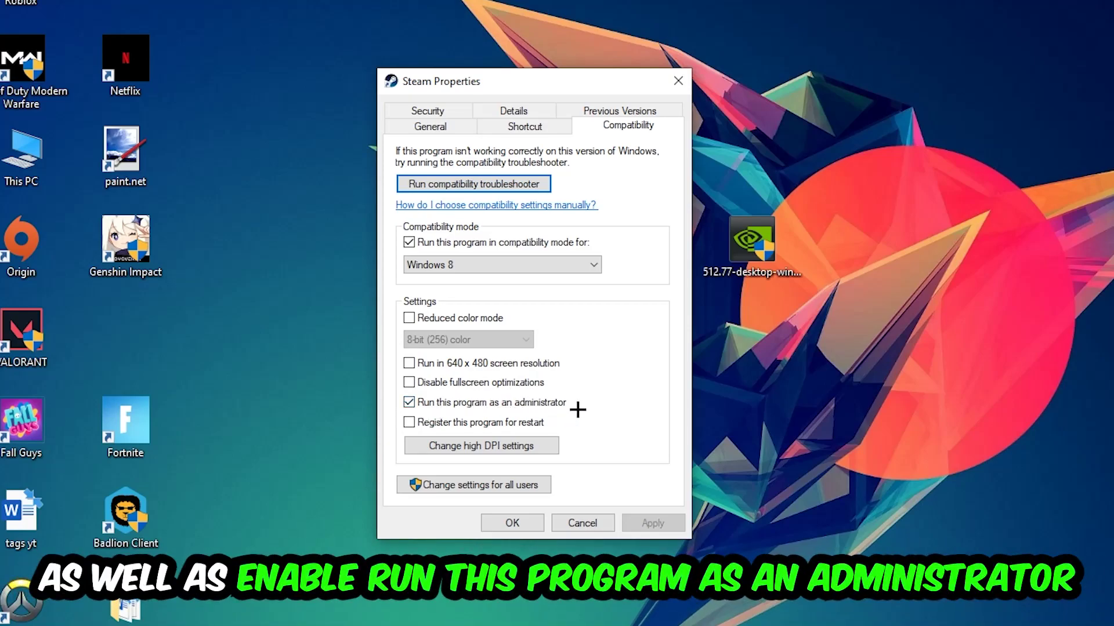
pyautogui.click(512, 522)
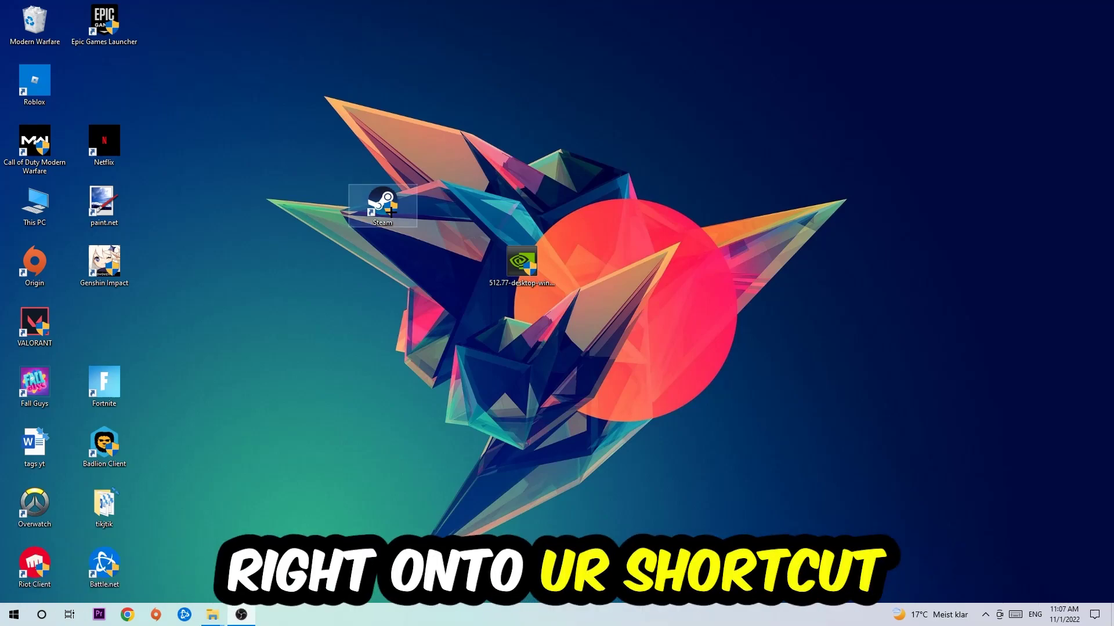
pyautogui.moveTo(382, 207)
pyautogui.mouseDown()
pyautogui.moveTo(521, 207)
pyautogui.moveTo(383, 207)
pyautogui.mouseUp()
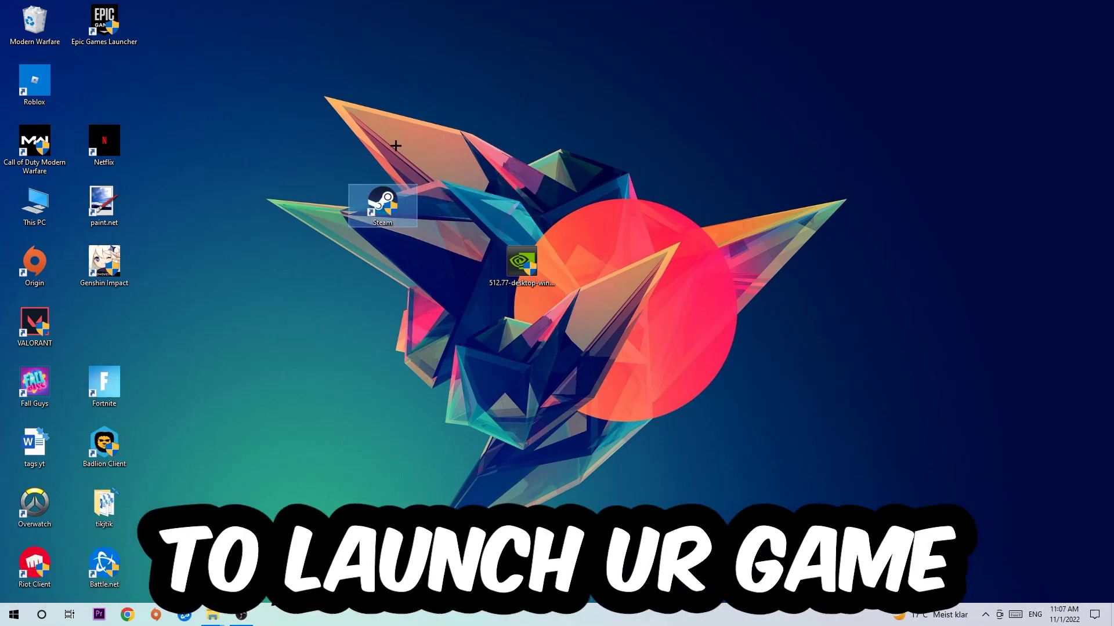